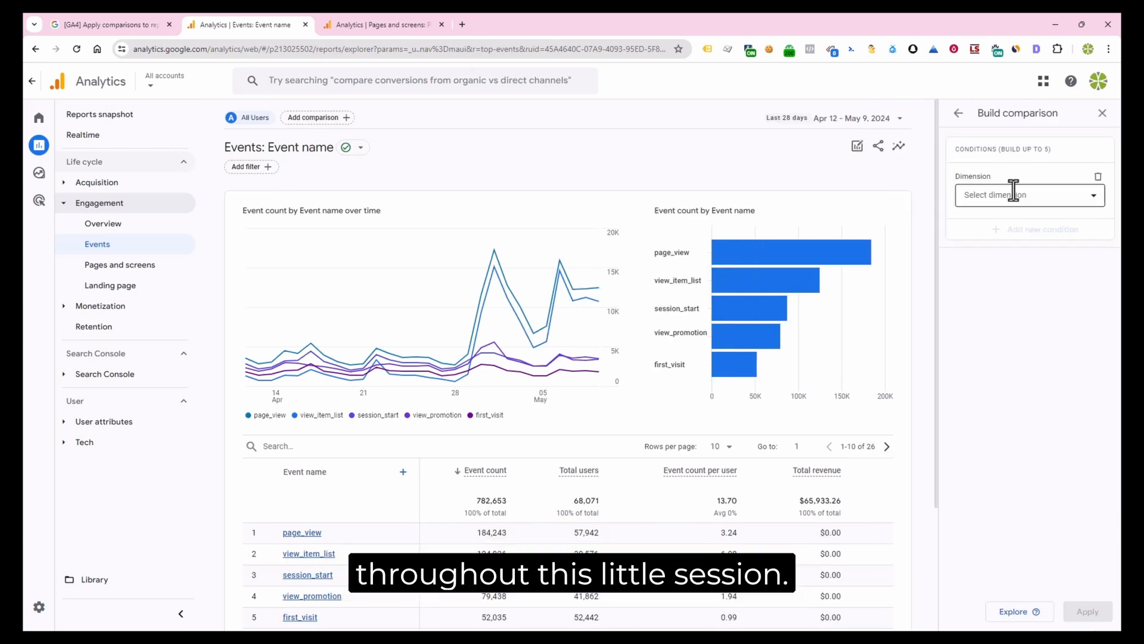
Add a comparison condition where Country exactly matches United States and Canada
{"action": "left_click", "coordinate": [1013, 194]}
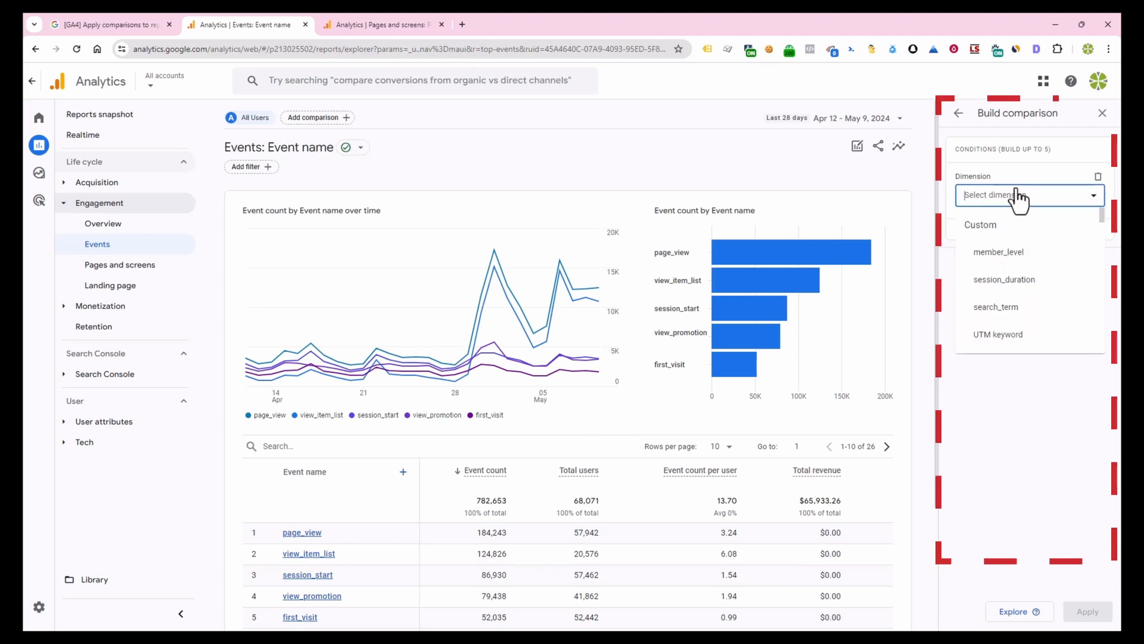
{"action": "type", "text": "country"}
{"action": "left_click", "coordinate": [991, 252]}
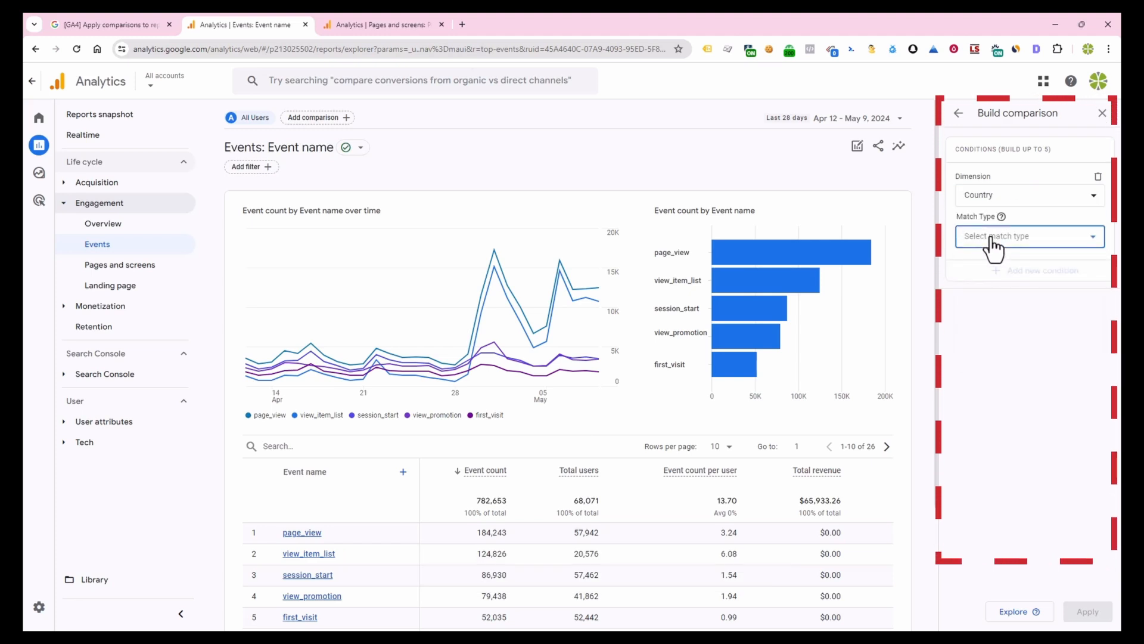
{"action": "left_click", "coordinate": [994, 277]}
{"action": "left_click", "coordinate": [976, 329]}
{"action": "left_click", "coordinate": [976, 357]}
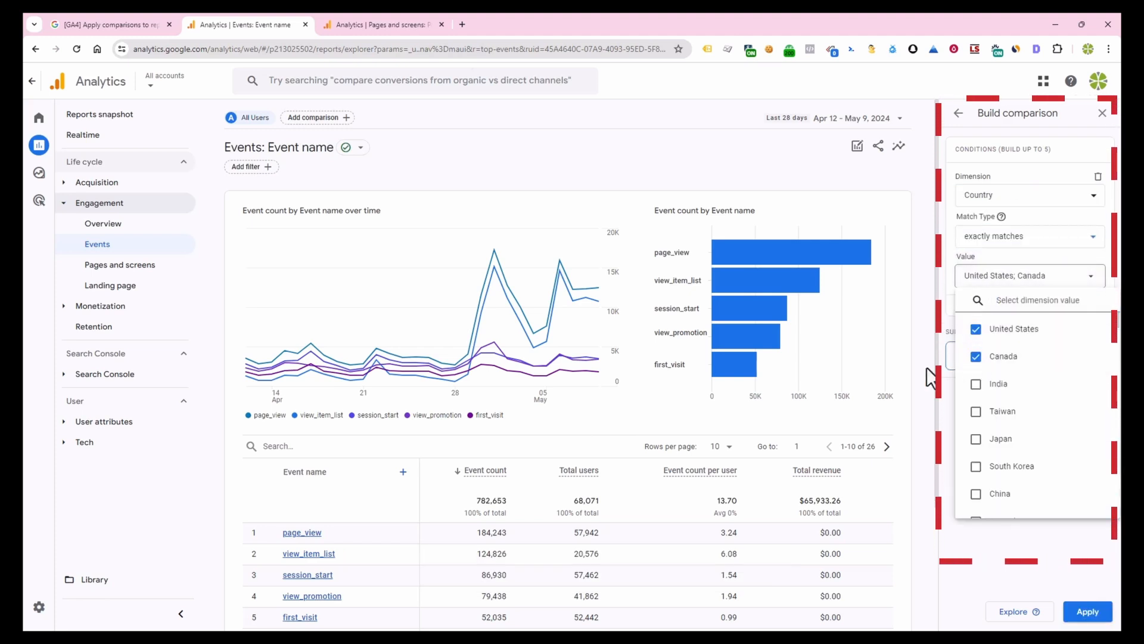
{"action": "left_click", "coordinate": [938, 395]}
Add a second comparison condition where Session medium exactly matches organic
{"action": "left_click", "coordinate": [1008, 316]}
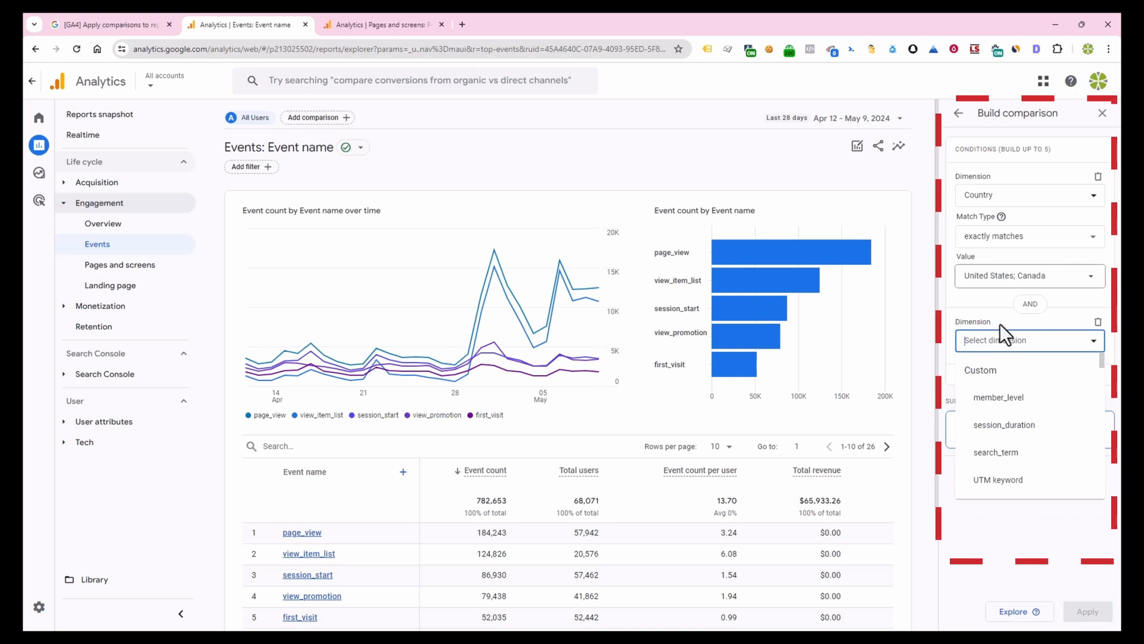
{"action": "type", "text": "session s"}
{"action": "left_click", "coordinate": [1008, 398]}
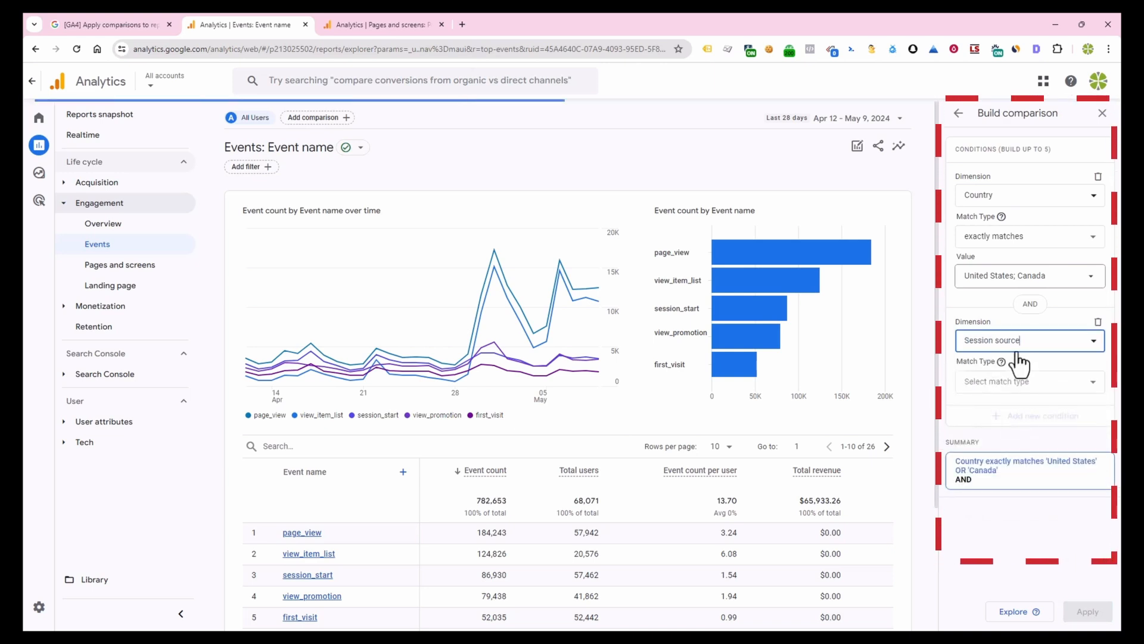
{"action": "double_click", "coordinate": [1013, 340]}
{"action": "type", "text": "medium"}
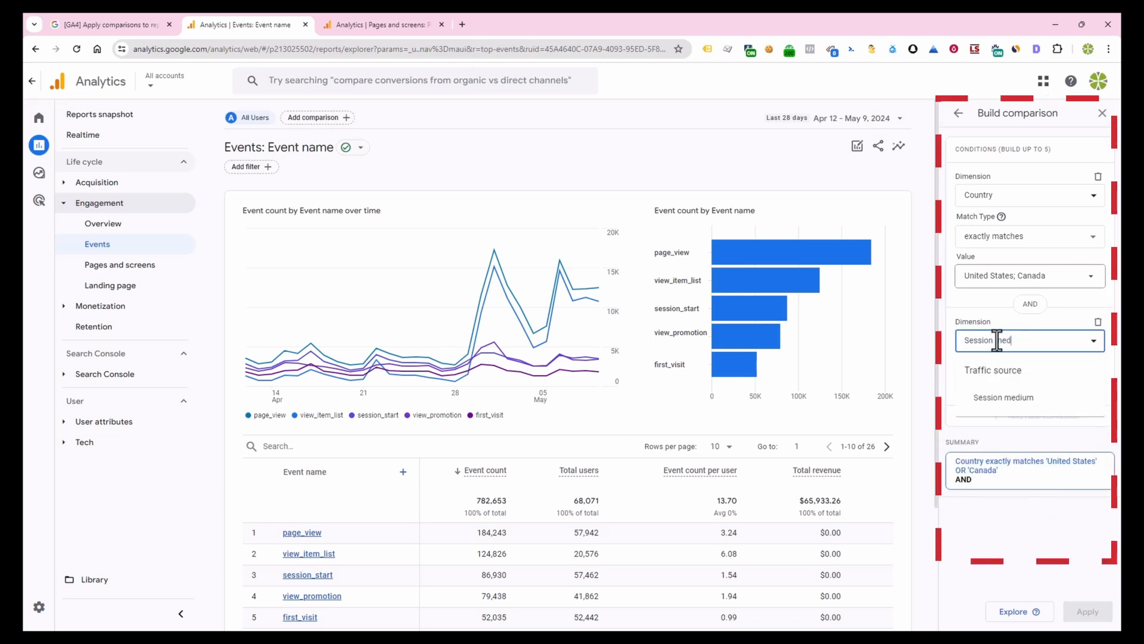
{"action": "left_click", "coordinate": [1010, 398]}
{"action": "left_click", "coordinate": [1009, 395]}
{"action": "left_click", "coordinate": [1002, 420]}
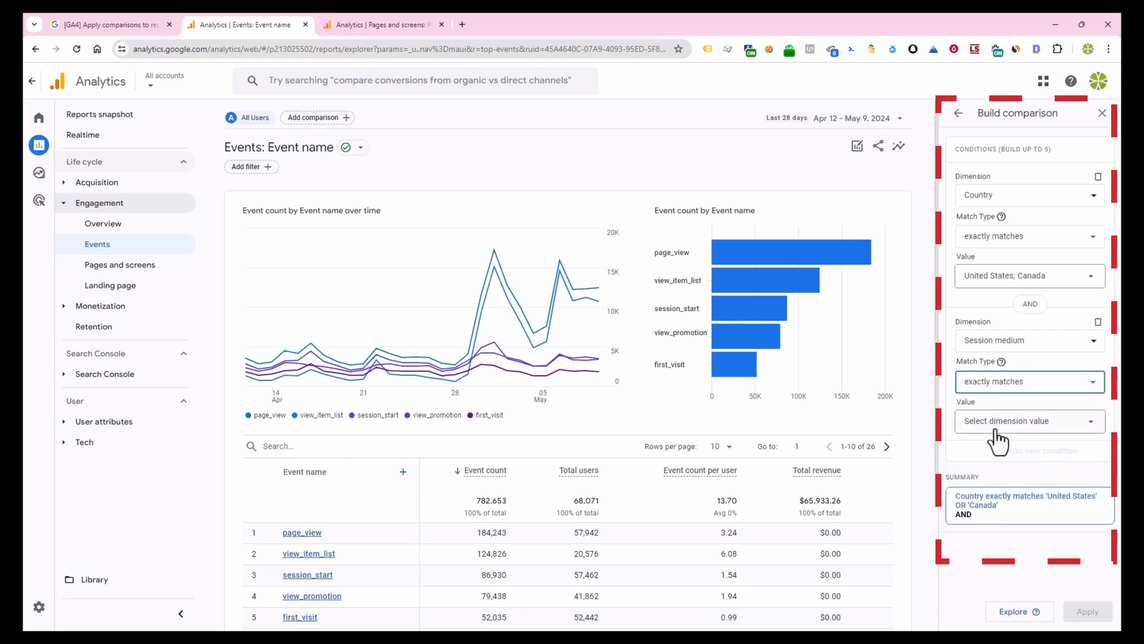
{"action": "left_click", "coordinate": [1002, 424]}
{"action": "left_click", "coordinate": [975, 505]}
{"action": "left_click", "coordinate": [910, 477]}
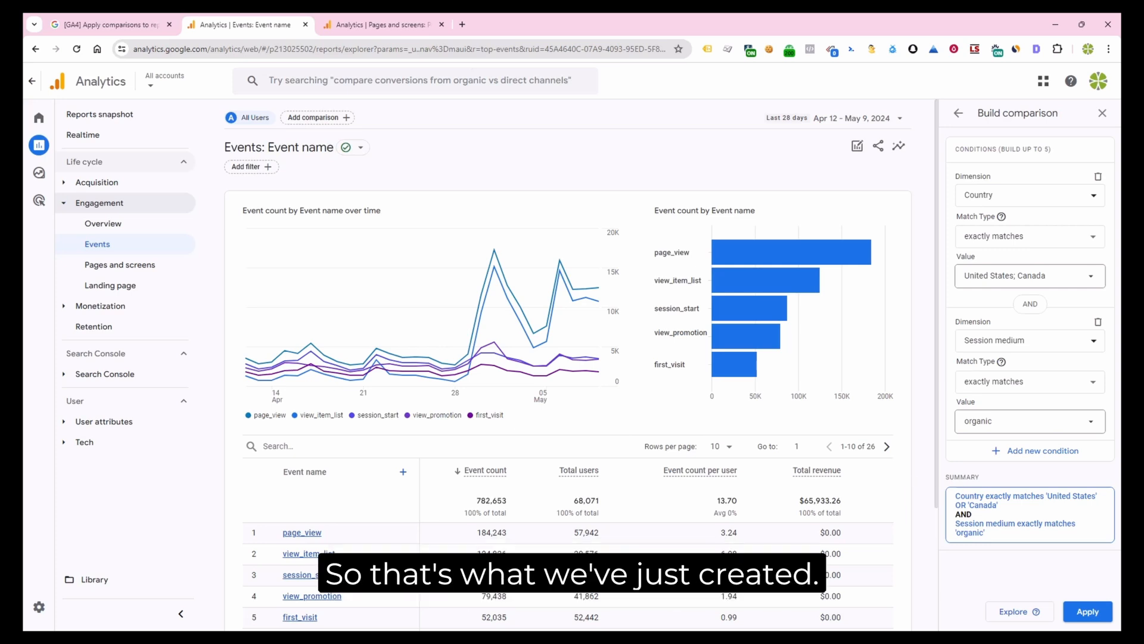
Apply the comparison to the Events report, review its table and open the report in Explore
{"action": "left_click", "coordinate": [1093, 612]}
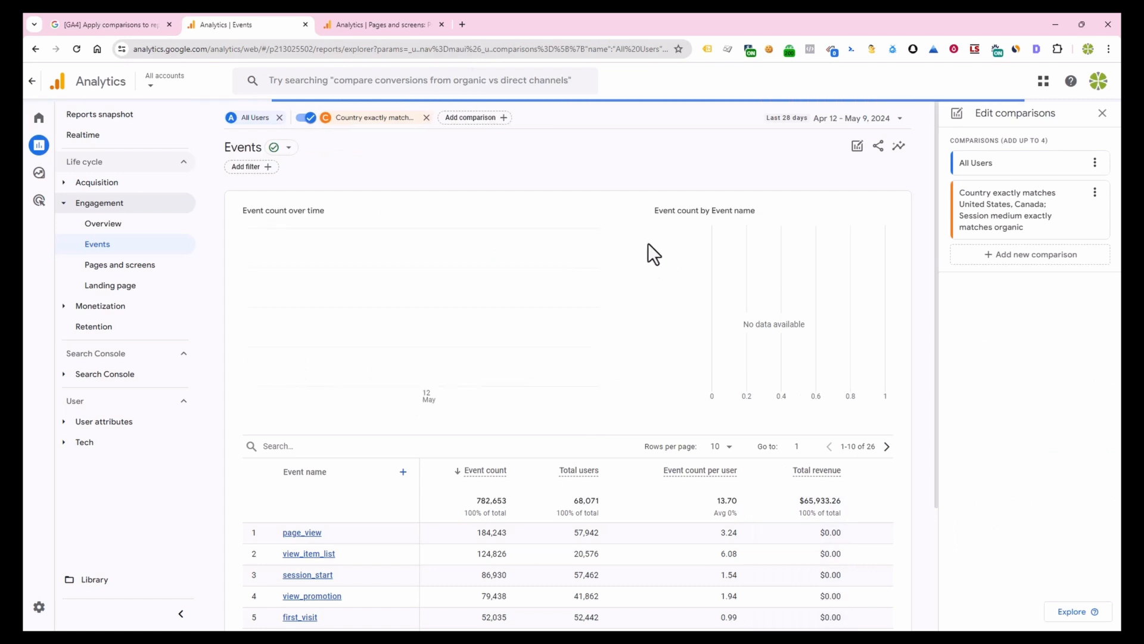
{"action": "scroll", "coordinate": [528, 466], "scroll_direction": "down", "scroll_amount": 2}
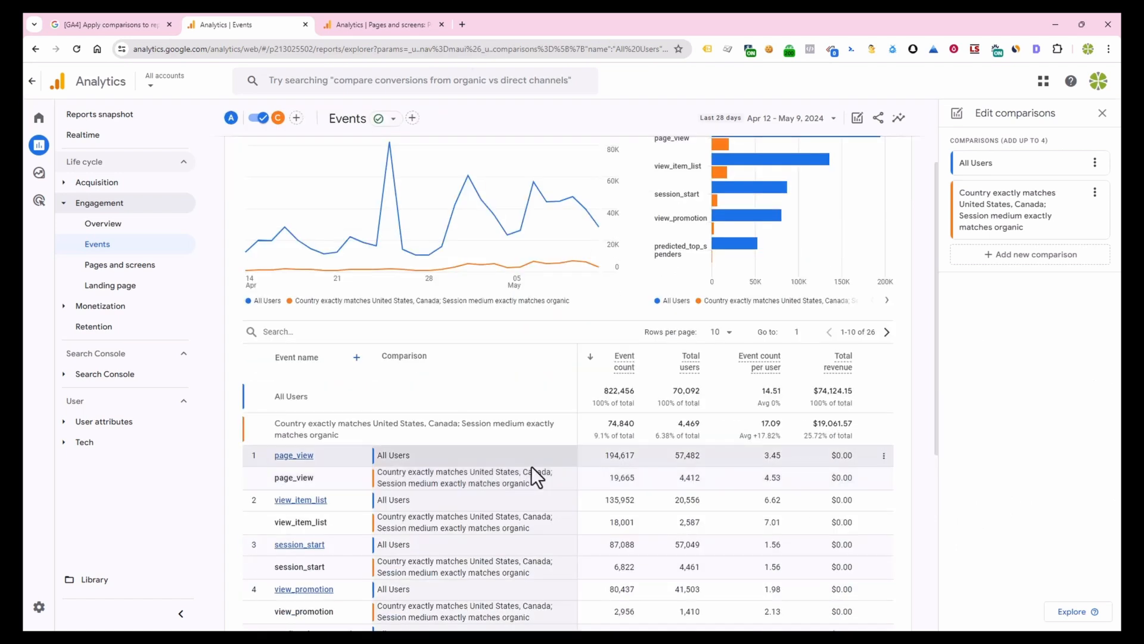
{"action": "scroll", "coordinate": [528, 444], "scroll_direction": "up", "scroll_amount": 2}
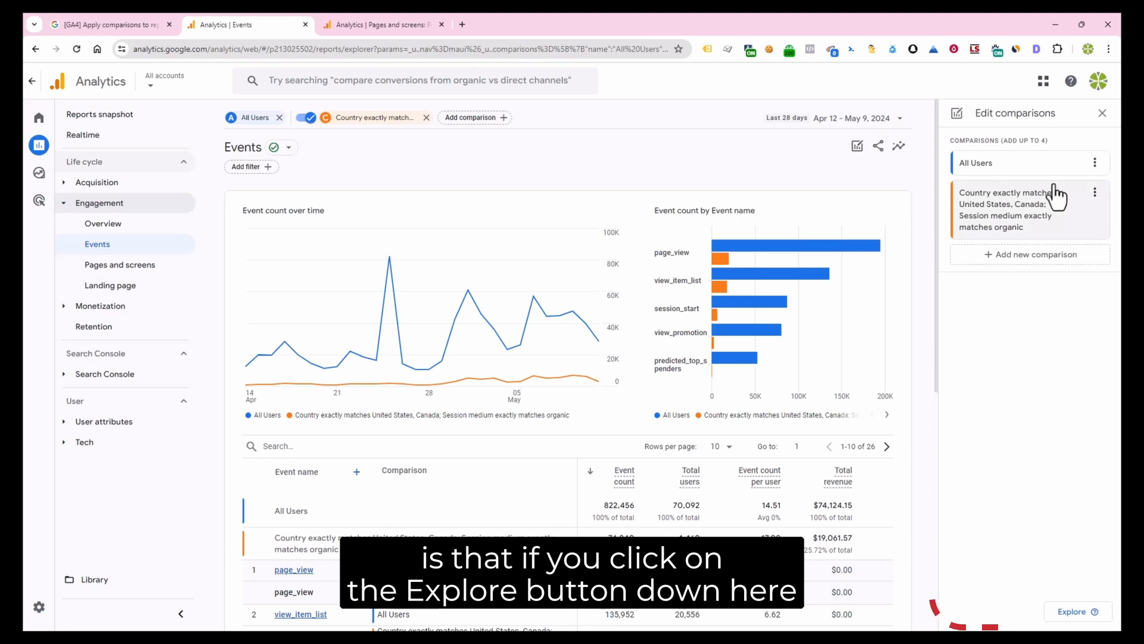
{"action": "left_click", "coordinate": [1073, 620]}
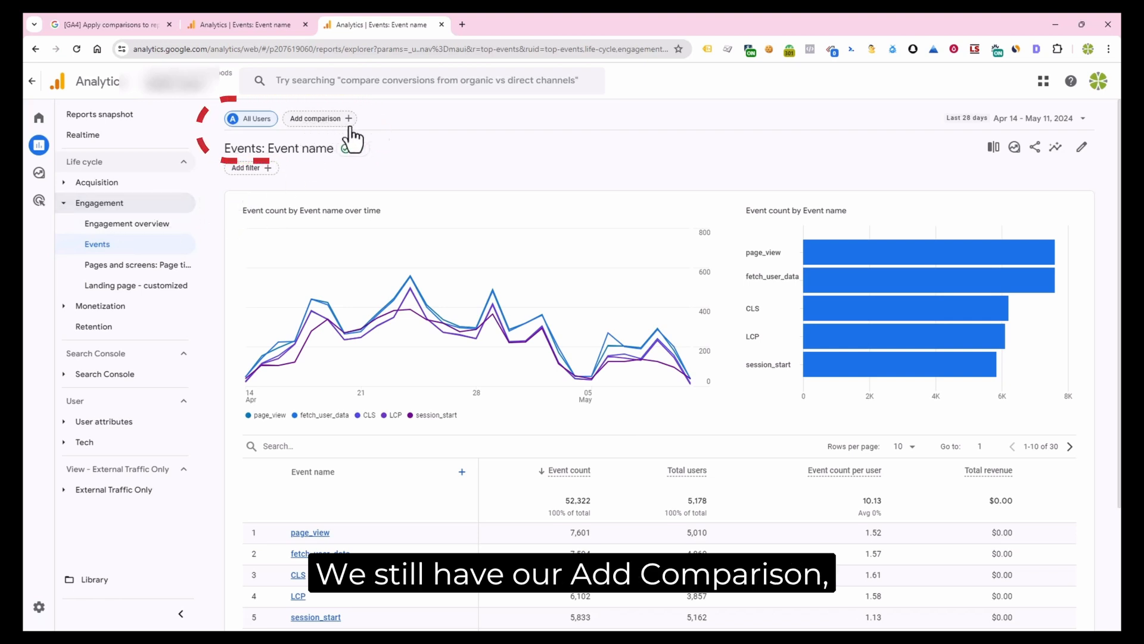
Create a new comparison for the Events report with Country exactly matching United States and Canada
{"action": "left_click", "coordinate": [994, 148]}
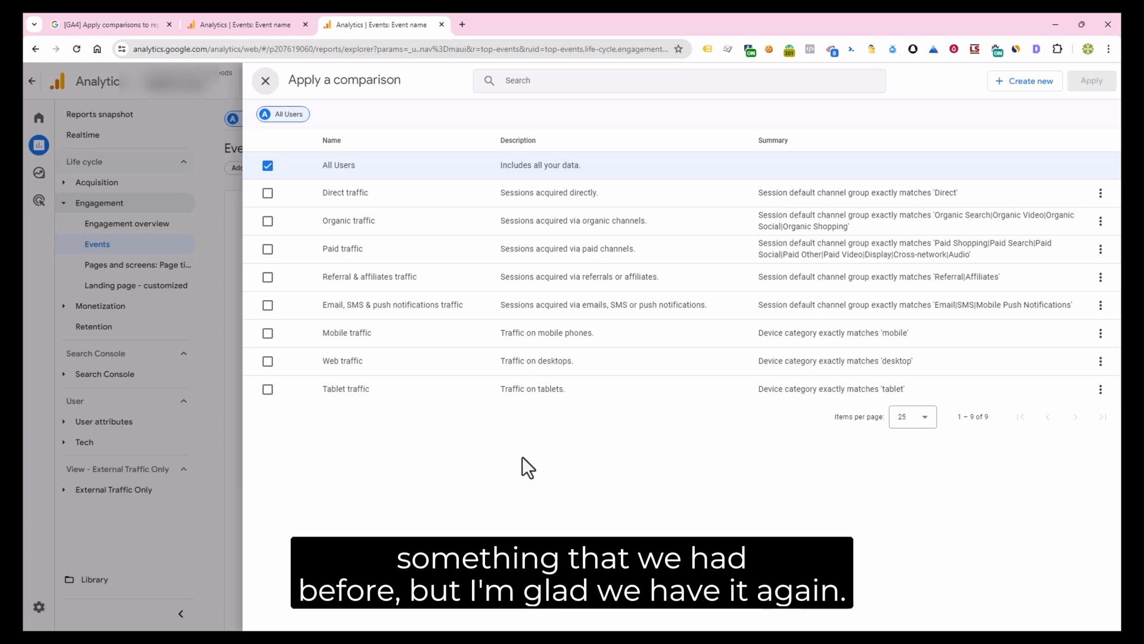
{"action": "left_click", "coordinate": [1033, 90]}
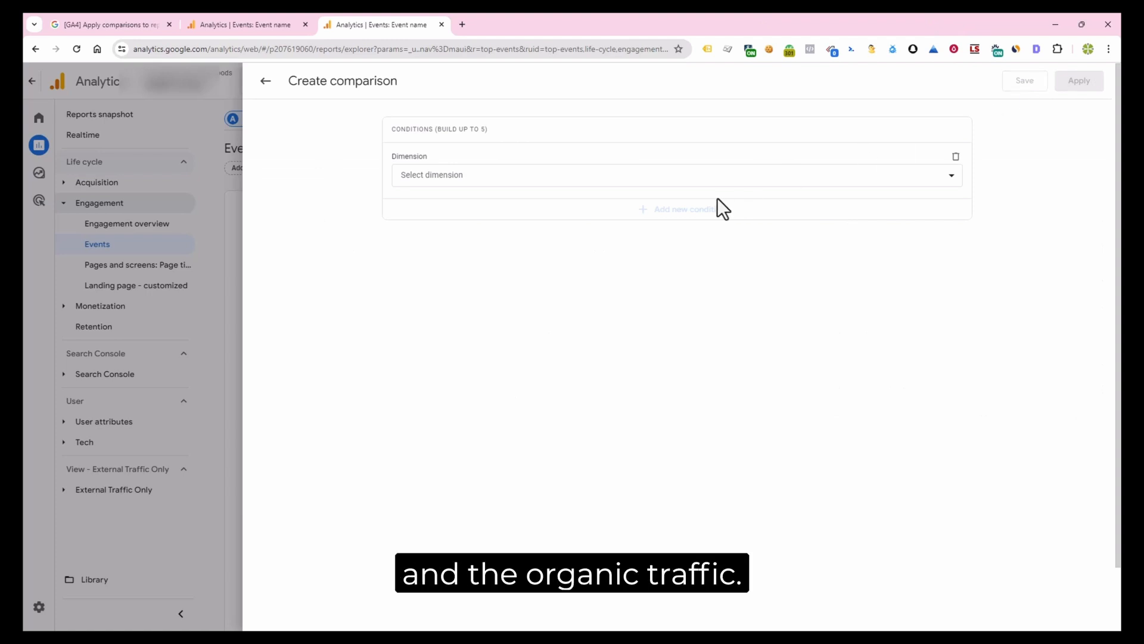
{"action": "left_click", "coordinate": [451, 177]}
{"action": "type", "text": "country"}
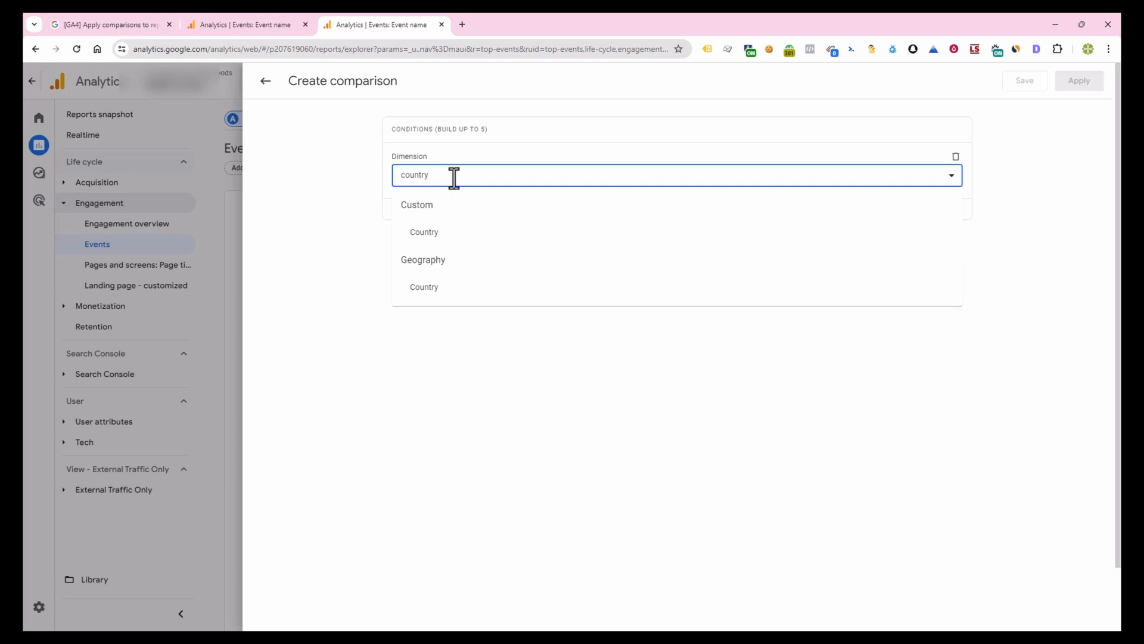
{"action": "left_click", "coordinate": [424, 287]}
{"action": "left_click", "coordinate": [426, 217]}
{"action": "left_click", "coordinate": [449, 246]}
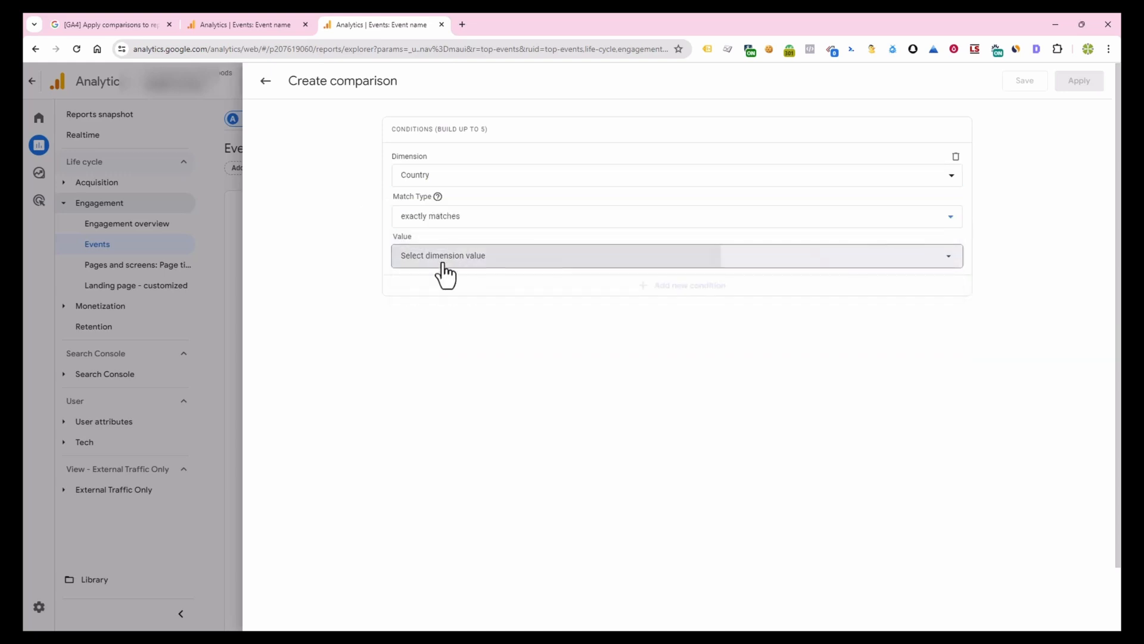
{"action": "left_click", "coordinate": [445, 262]}
{"action": "left_click", "coordinate": [413, 309]}
{"action": "left_click", "coordinate": [411, 418]}
{"action": "left_click", "coordinate": [622, 287]}
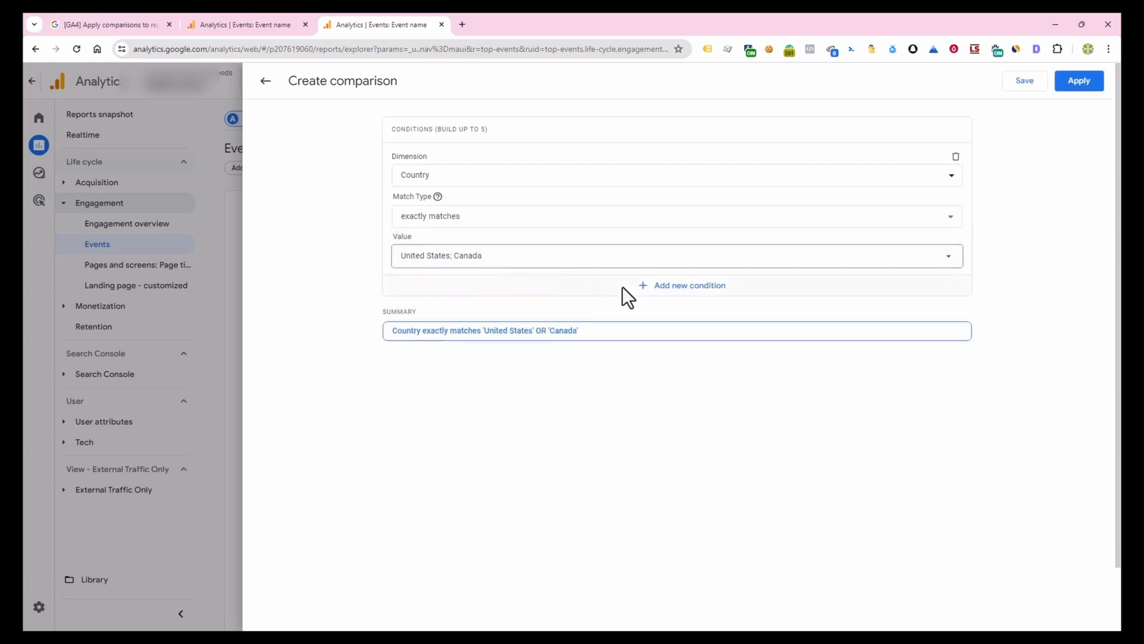
Add a condition to the new comparison where Session medium exactly matches organic
{"action": "left_click", "coordinate": [622, 286]}
{"action": "type", "text": "session me"}
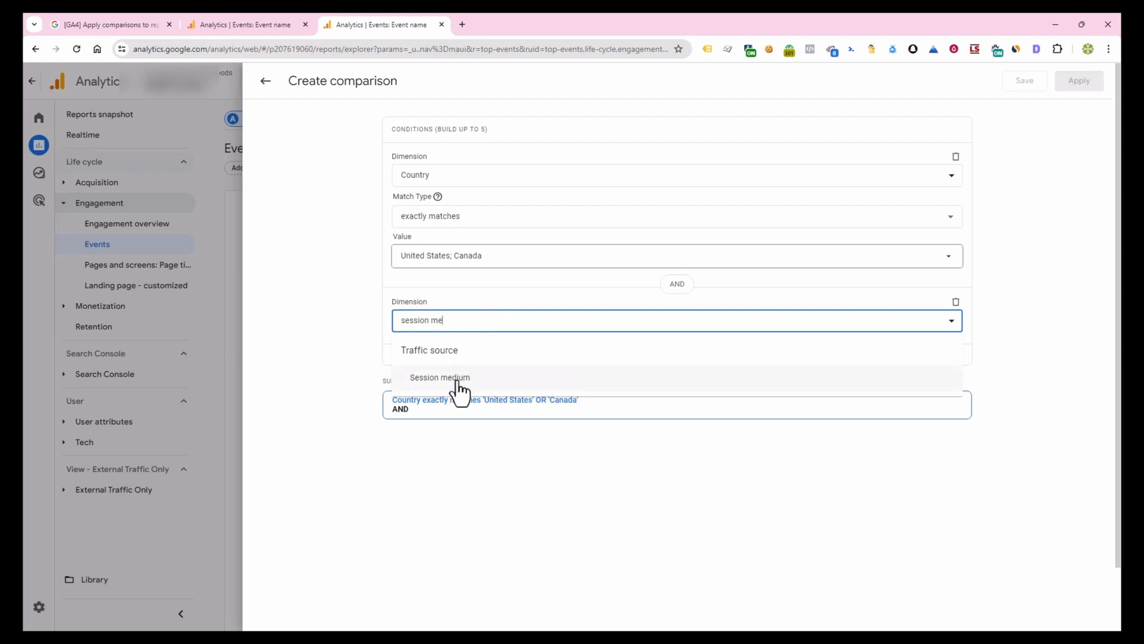
{"action": "left_click", "coordinate": [459, 377]}
{"action": "left_click", "coordinate": [439, 363]}
{"action": "left_click", "coordinate": [439, 399]}
{"action": "left_click", "coordinate": [439, 402]}
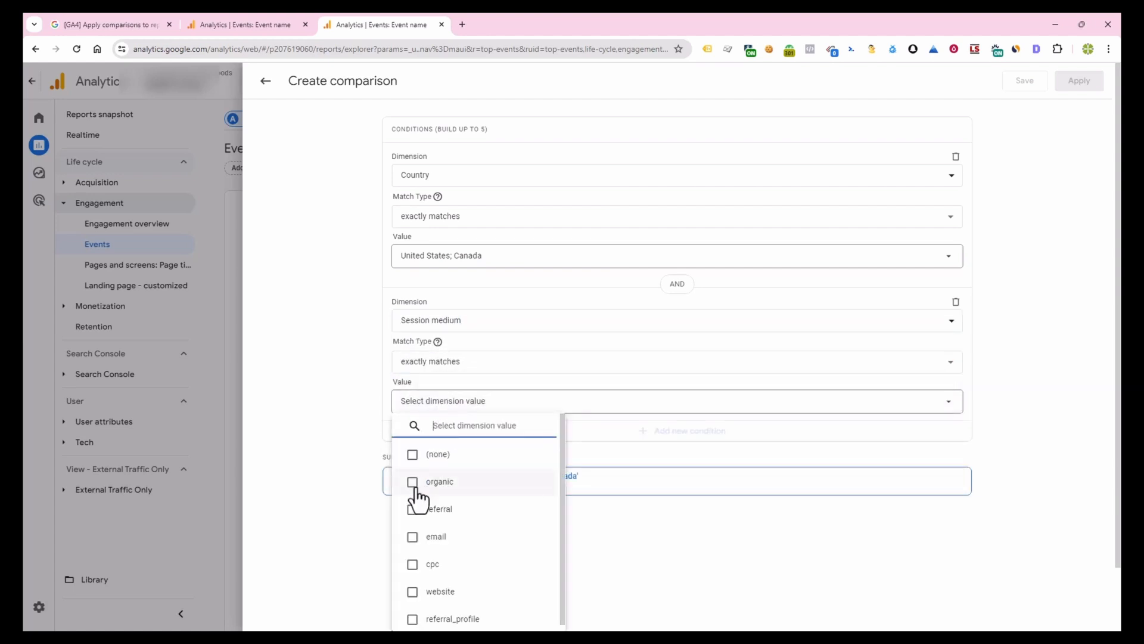
{"action": "left_click", "coordinate": [416, 484]}
{"action": "left_click", "coordinate": [624, 474]}
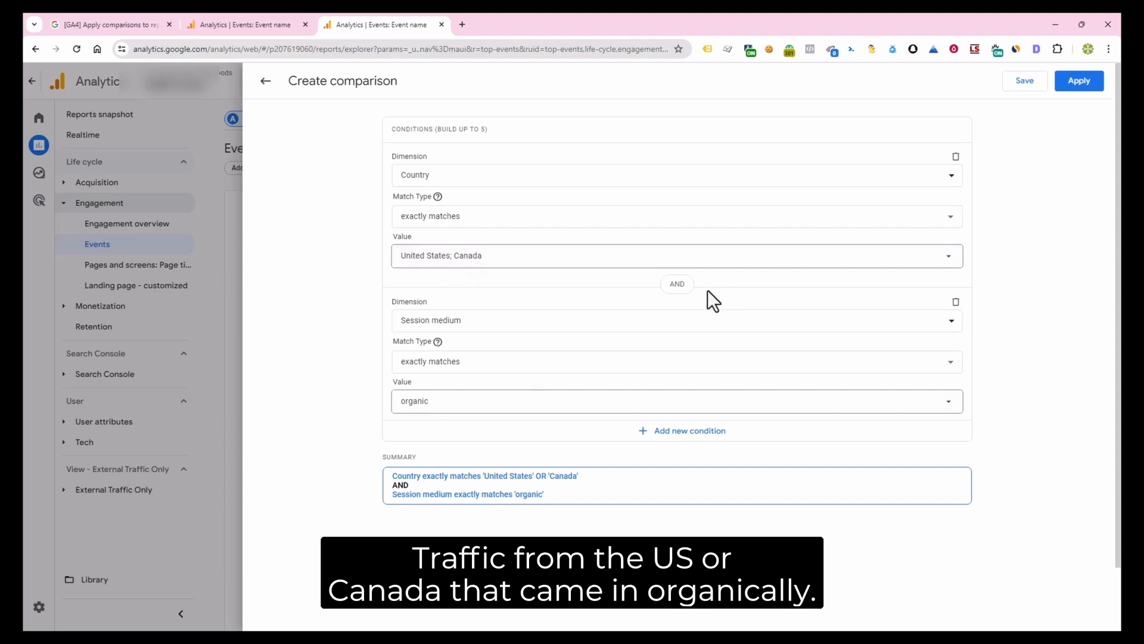
Save the comparison with the description "US and Canadian Organic Traffic" and review it in the Events report
{"action": "left_click", "coordinate": [1028, 84]}
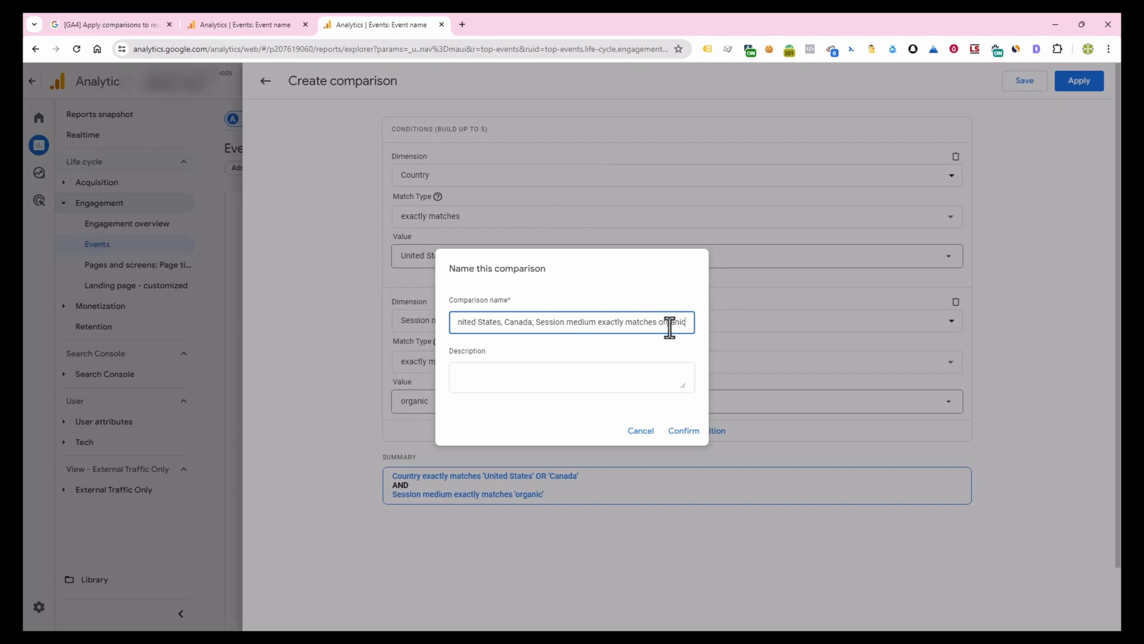
{"action": "left_click", "coordinate": [471, 373]}
{"action": "type", "text": "US and Canadian Organic Traffic"}
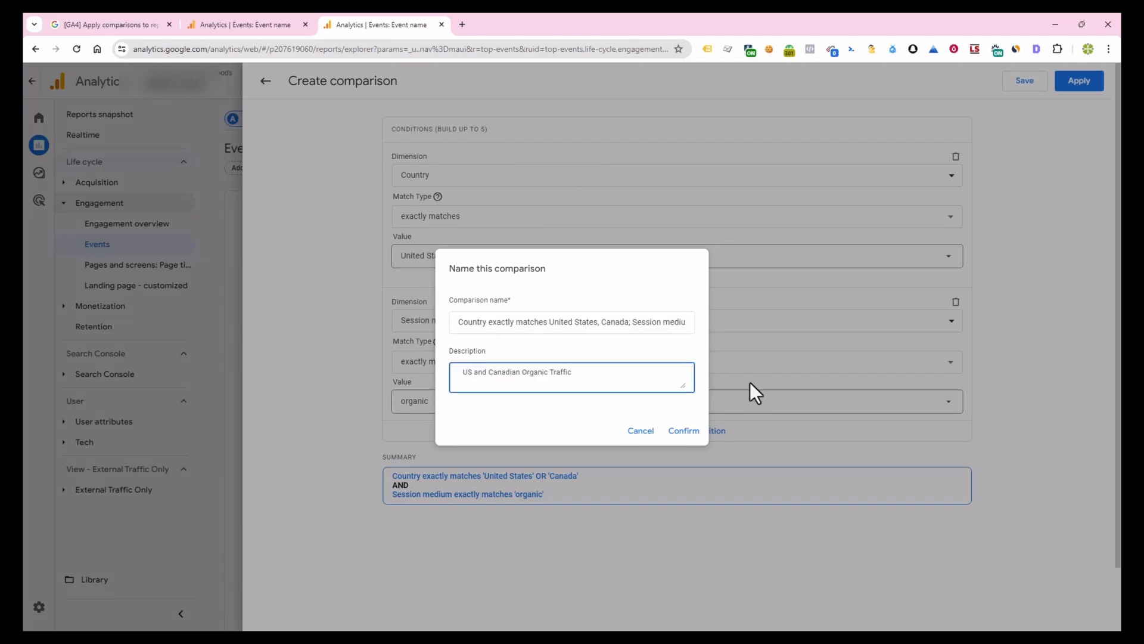
{"action": "left_click", "coordinate": [685, 432]}
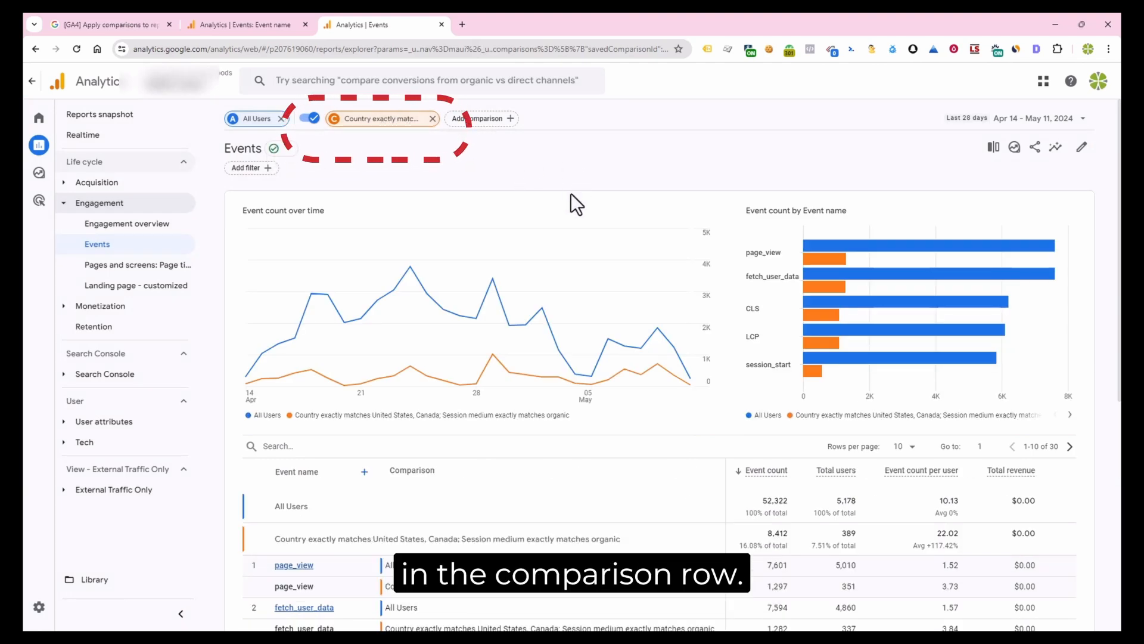
{"action": "scroll", "coordinate": [571, 194], "scroll_direction": "down", "scroll_amount": 3}
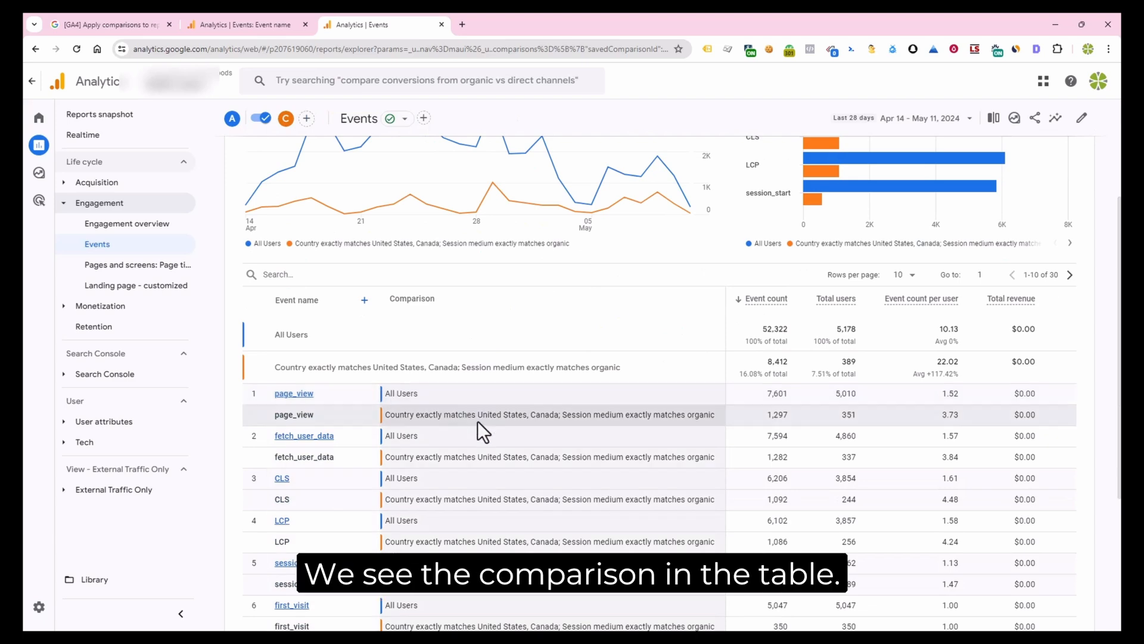
{"action": "scroll", "coordinate": [479, 417], "scroll_direction": "up", "scroll_amount": 3}
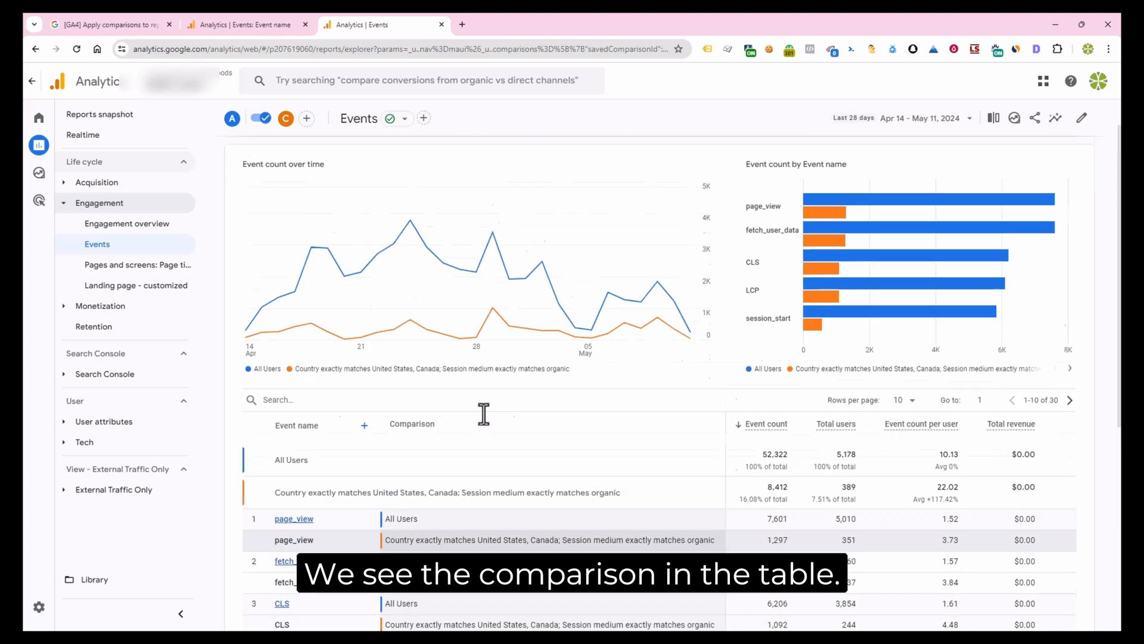
Open the Pages and screens report and turn on the saved comparison there
{"action": "left_click", "coordinate": [127, 269]}
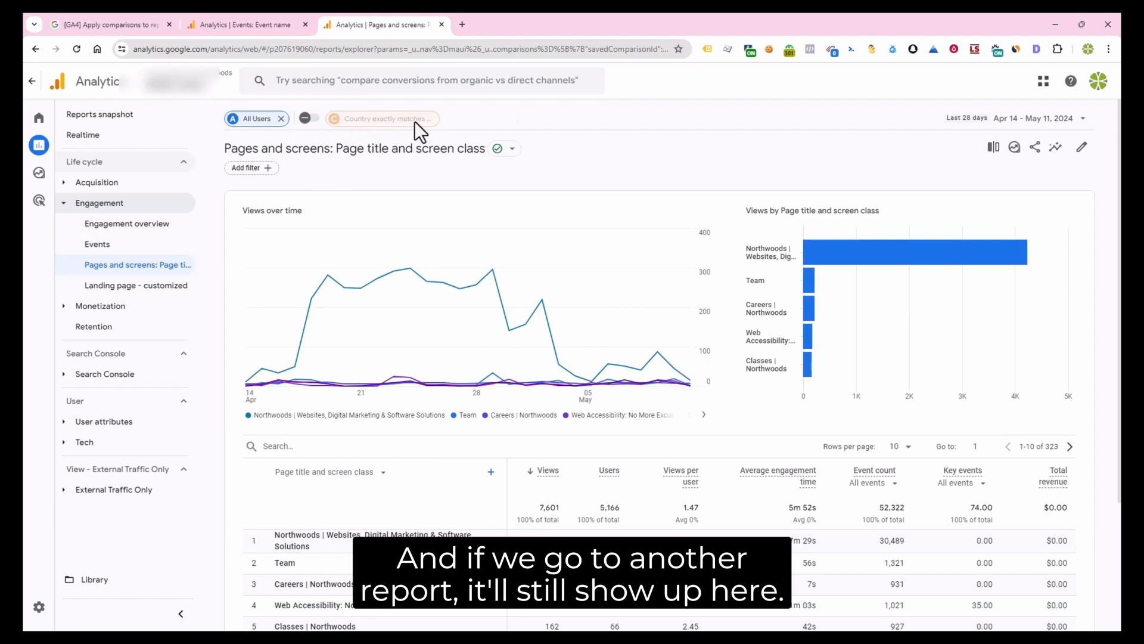
{"action": "left_click", "coordinate": [310, 119]}
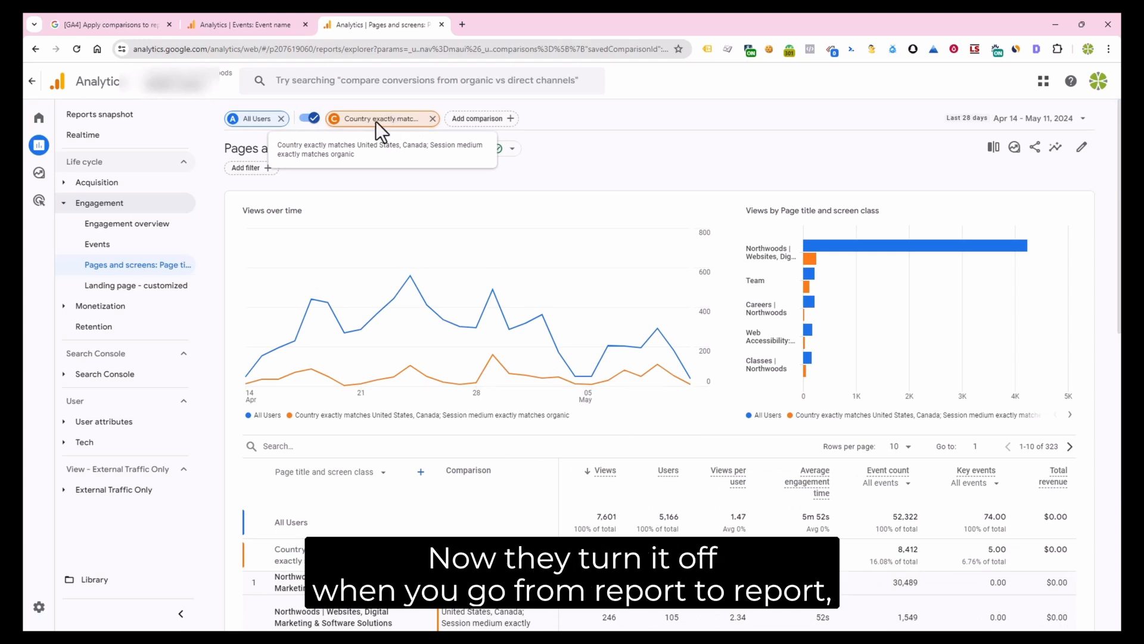
Return to the Events report and turn the saved comparison on again
{"action": "left_click", "coordinate": [98, 245]}
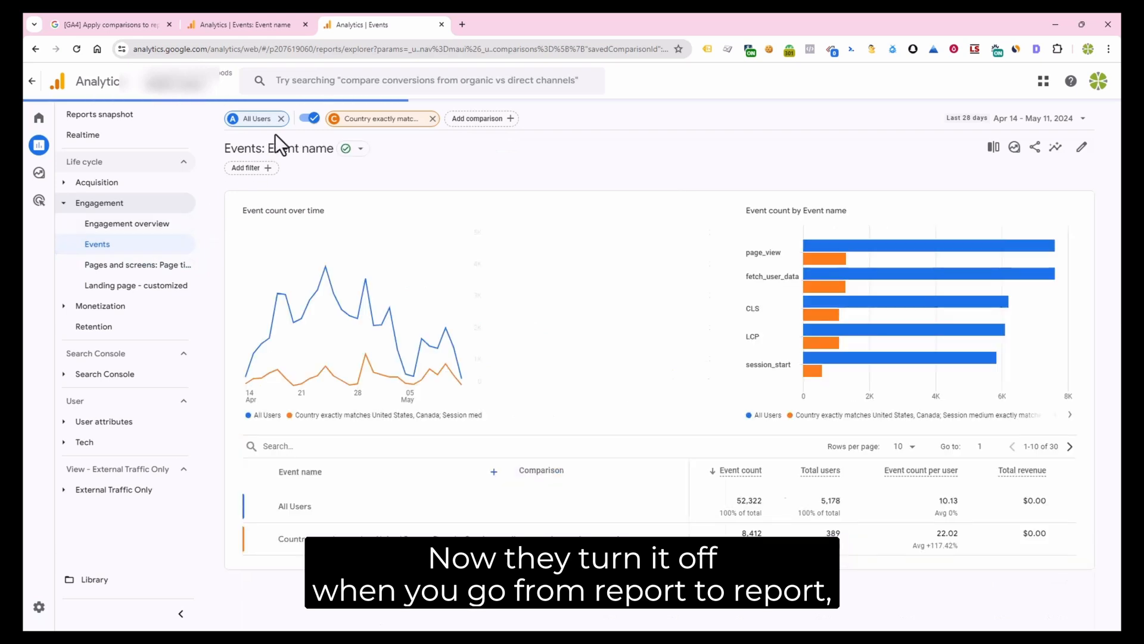
{"action": "left_click", "coordinate": [305, 119]}
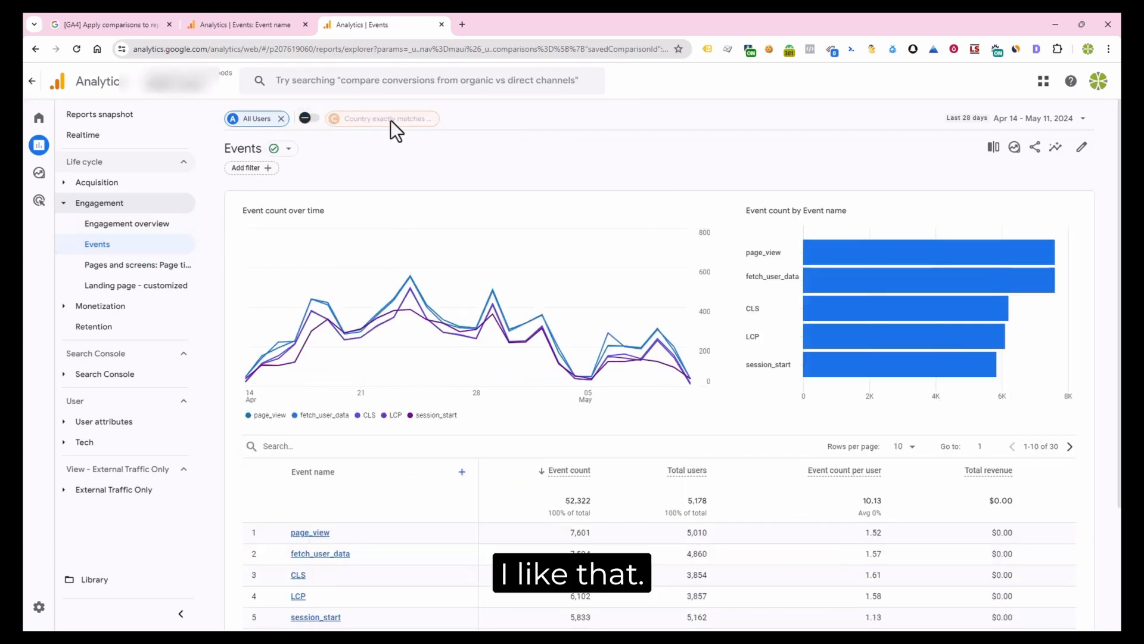
{"action": "left_click", "coordinate": [309, 119]}
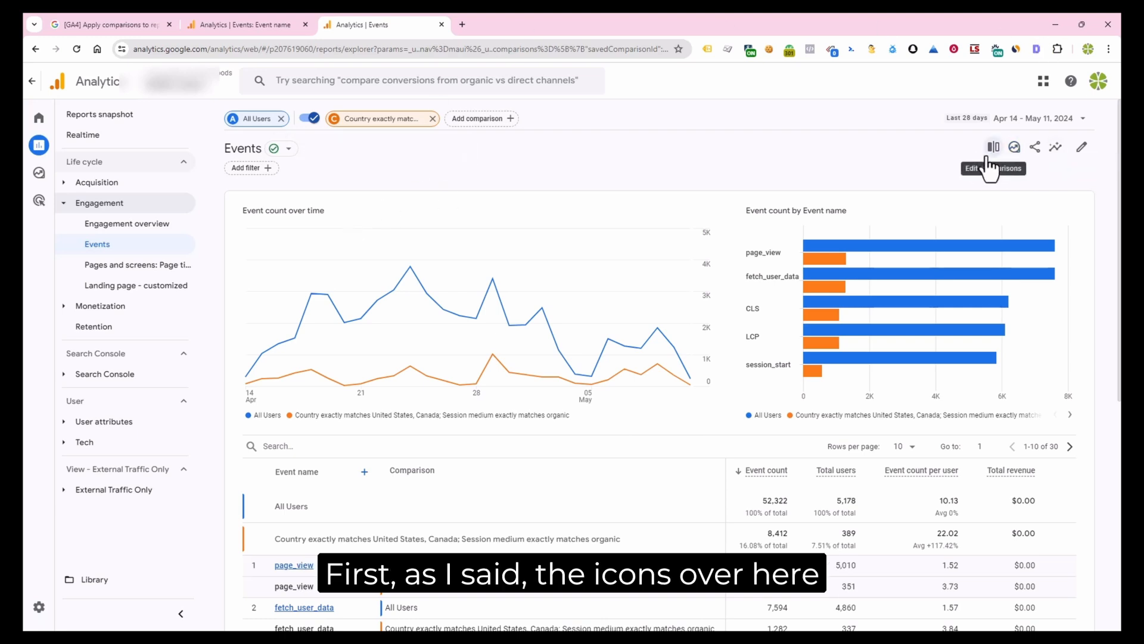
Look at the other property's Events report for its comparison icon, and return to the report with the saved comparison
{"action": "left_click", "coordinate": [239, 25]}
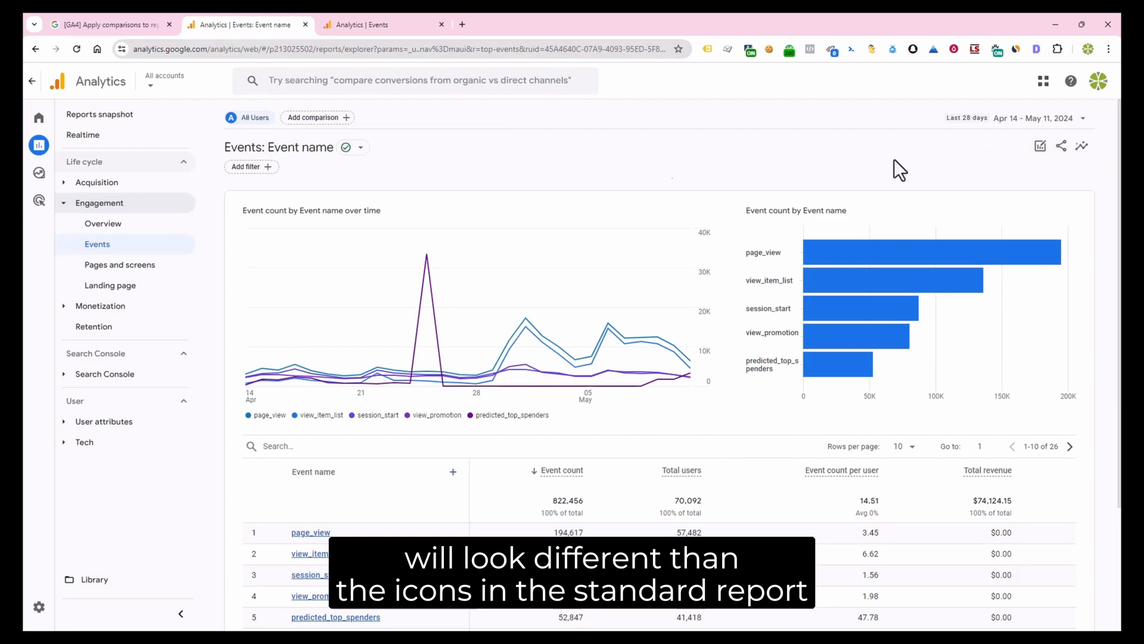
{"action": "left_click", "coordinate": [406, 27]}
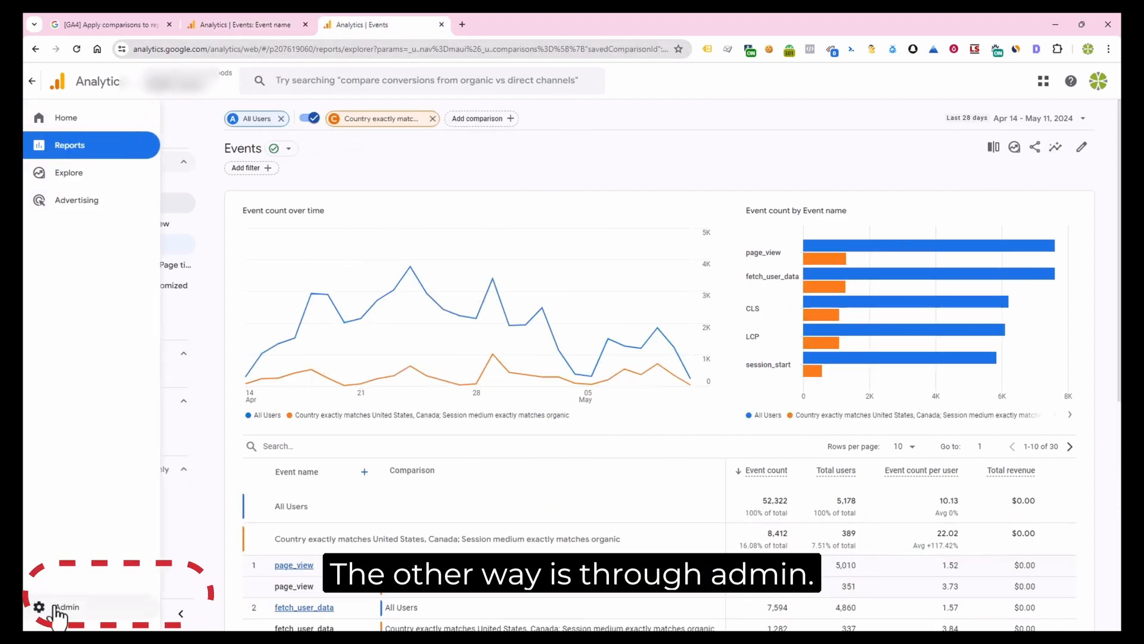
Open the saved Comparisons list under Data display in the property's admin settings
{"action": "left_click", "coordinate": [68, 608]}
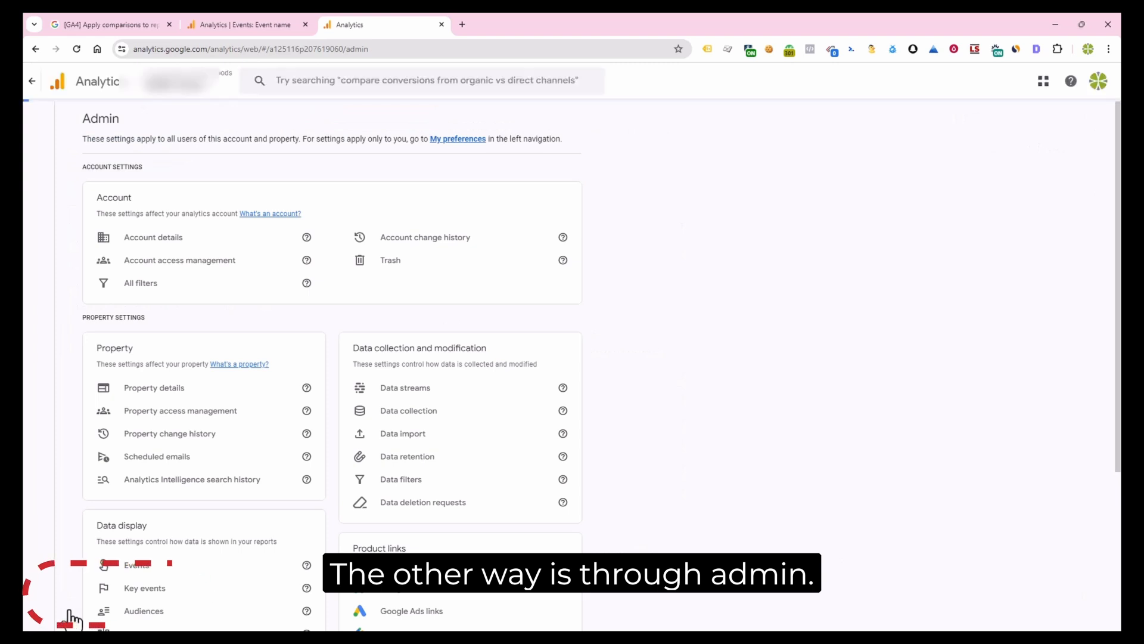
{"action": "left_click", "coordinate": [99, 328]}
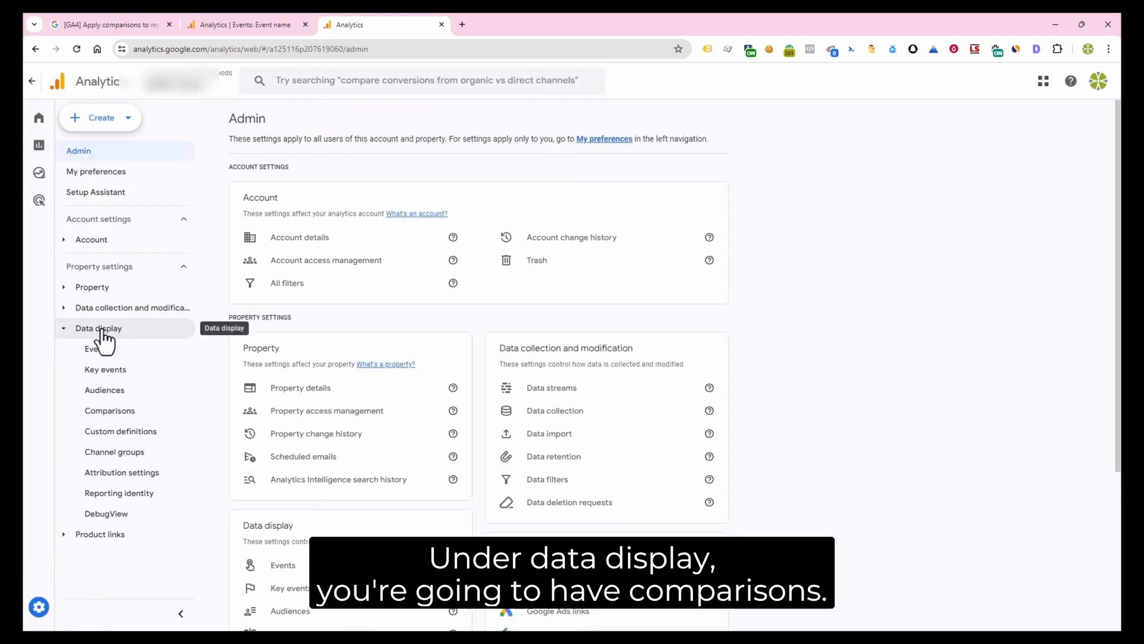
{"action": "left_click", "coordinate": [118, 415]}
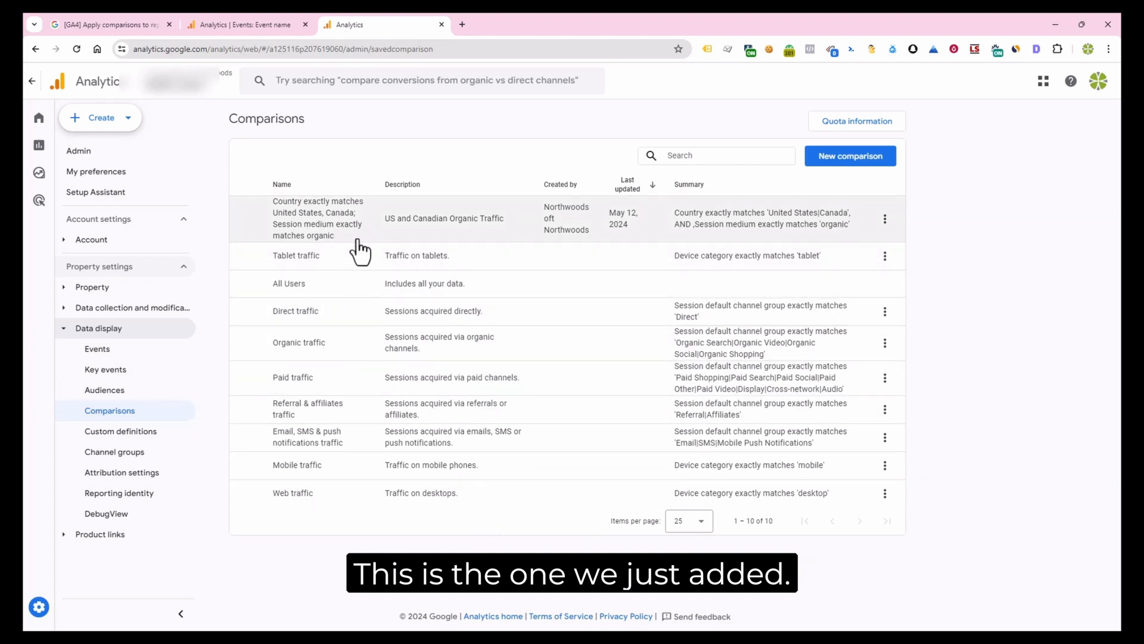
Create a blank exploration in Explorations and start building a new segment in it
{"action": "left_click", "coordinate": [858, 166]}
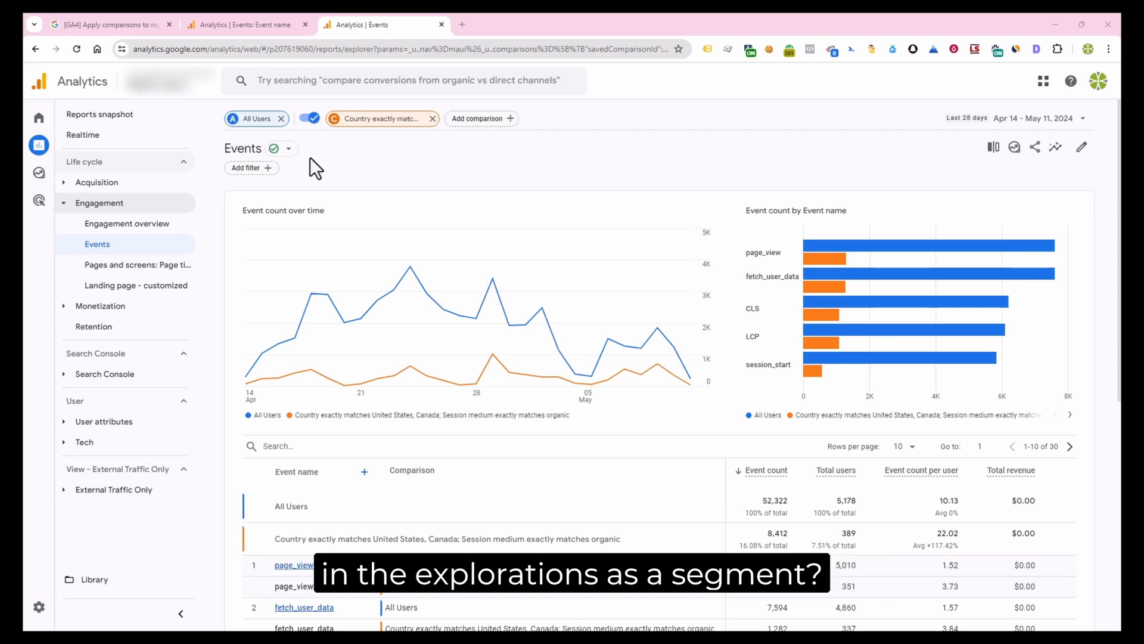
{"action": "left_click", "coordinate": [59, 178]}
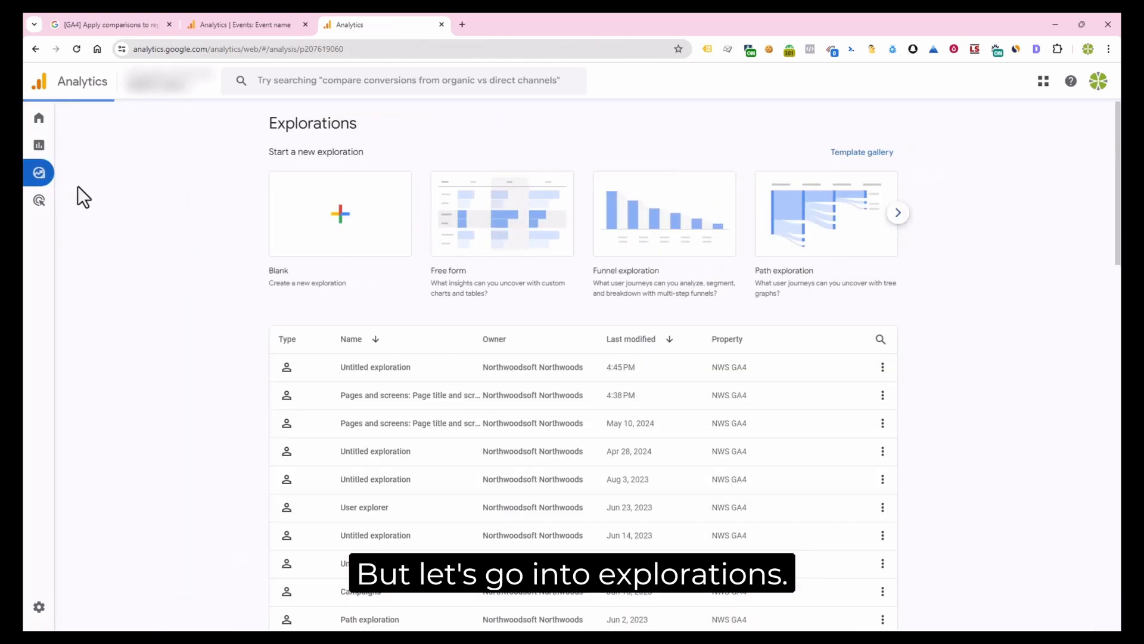
{"action": "left_click", "coordinate": [352, 230]}
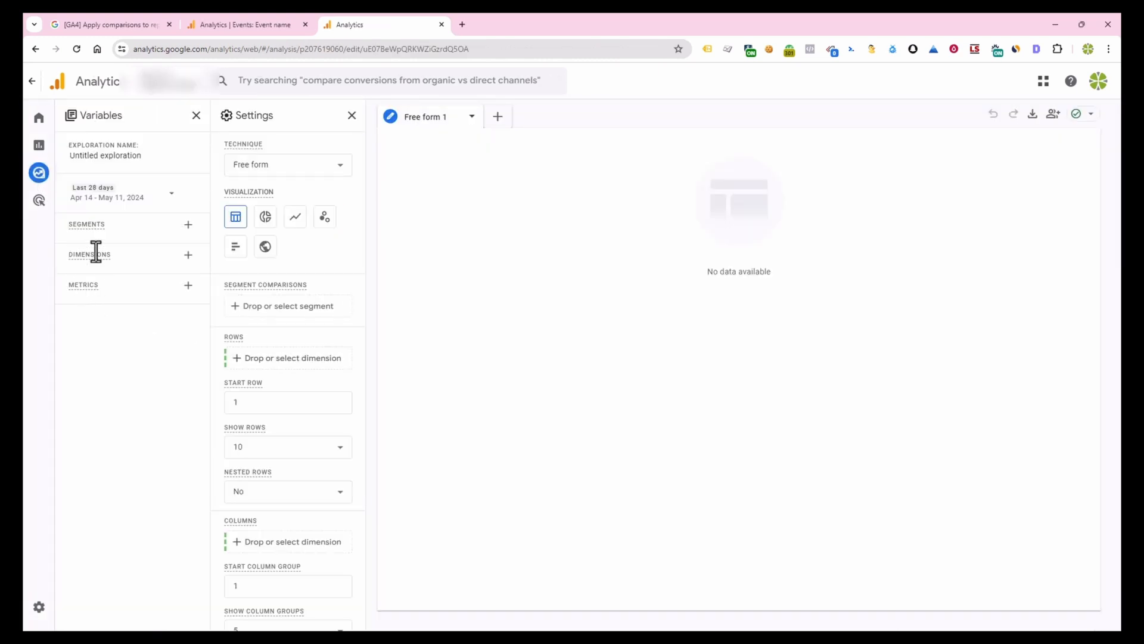
{"action": "left_click", "coordinate": [188, 225]}
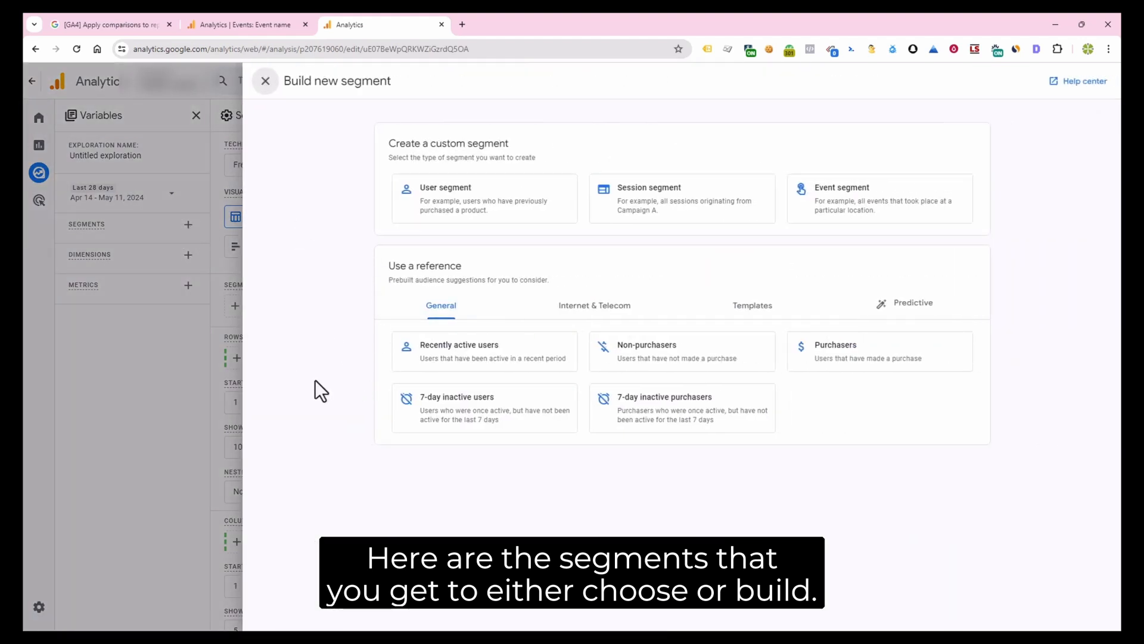
Look through the Internet & Telecom, Templates and Predictive reference segments for the saved comparison, and leave the segment builder
{"action": "left_click", "coordinate": [596, 308]}
{"action": "left_click", "coordinate": [760, 307]}
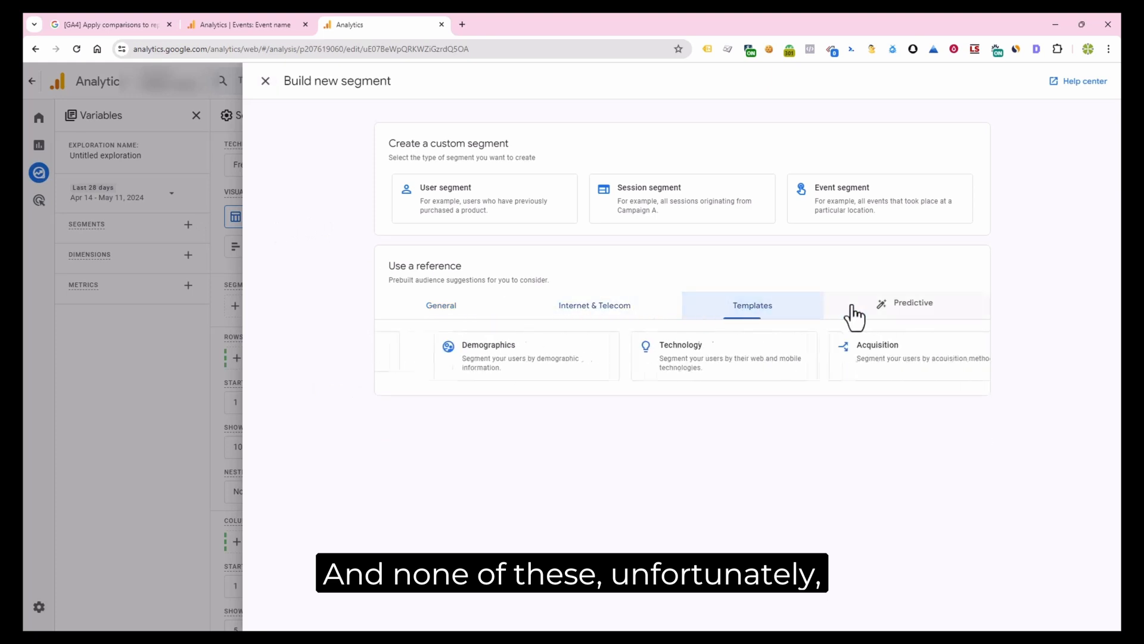
{"action": "left_click", "coordinate": [903, 310]}
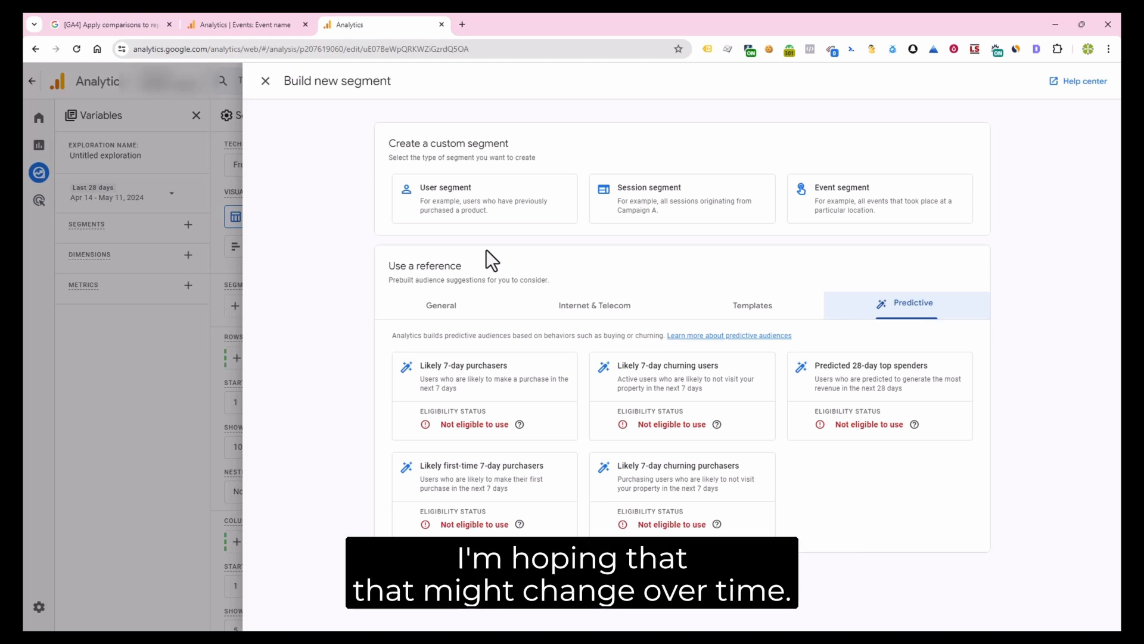
{"action": "left_click", "coordinate": [41, 145]}
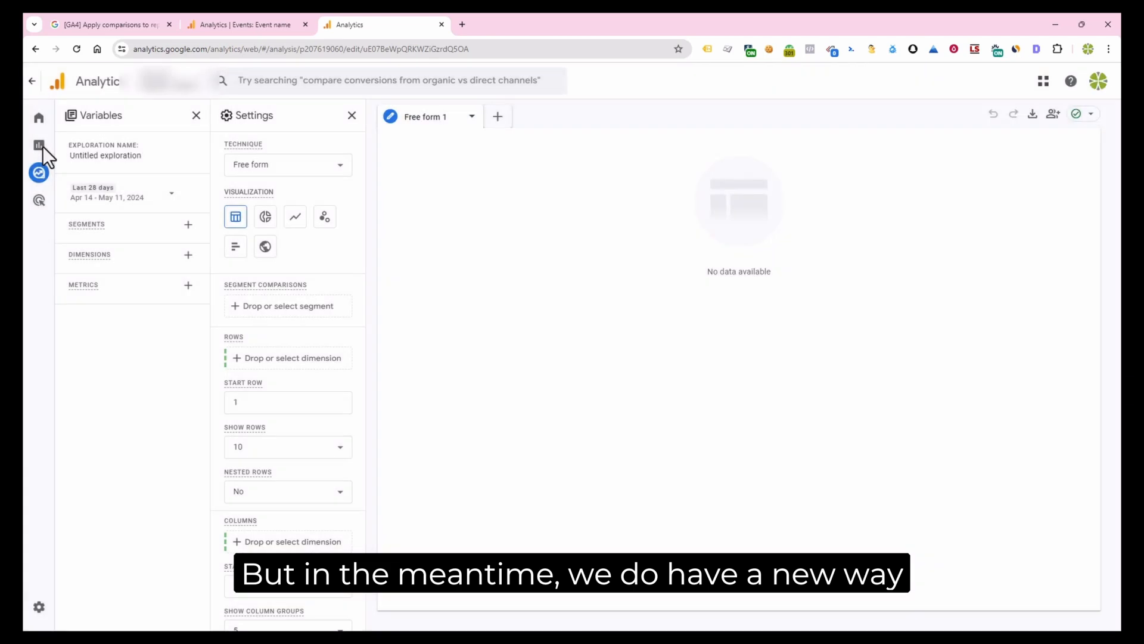
Open the Events report under Engagement and apply the saved US and Canadian Organic Traffic comparison alongside All Users
{"action": "left_click", "coordinate": [43, 148]}
{"action": "left_click", "coordinate": [156, 244]}
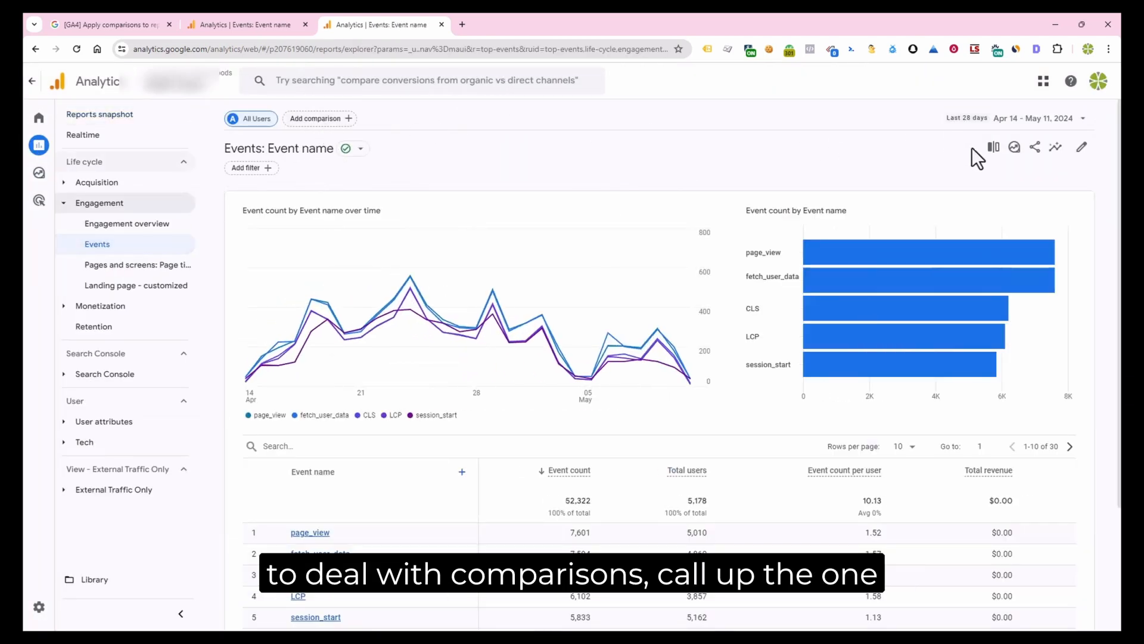
{"action": "left_click", "coordinate": [994, 150]}
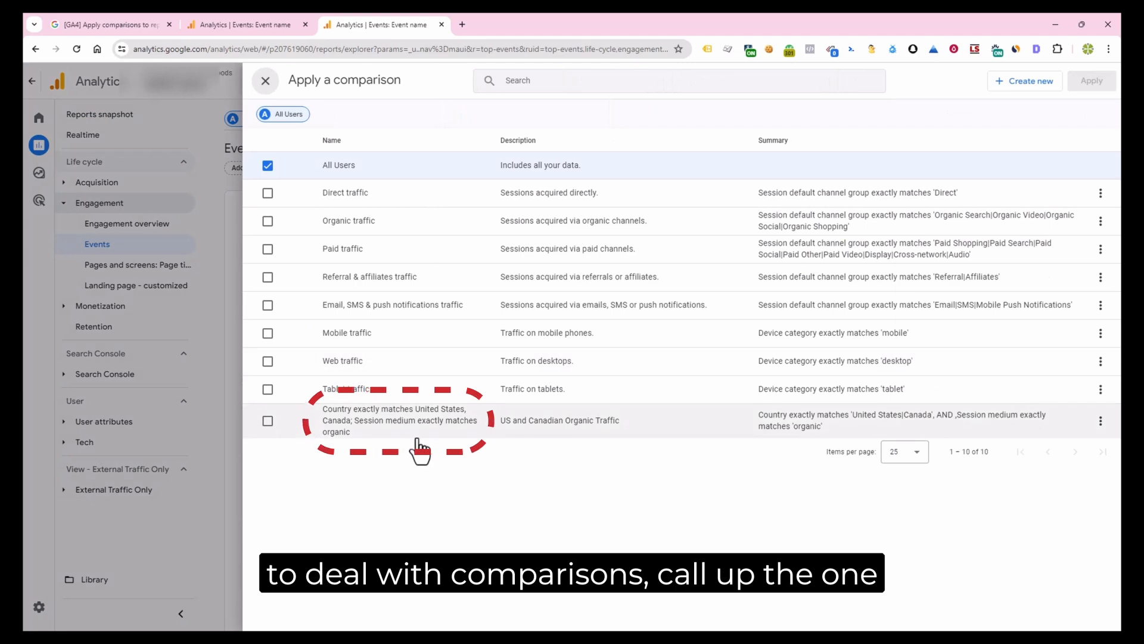
{"action": "left_click", "coordinate": [391, 430]}
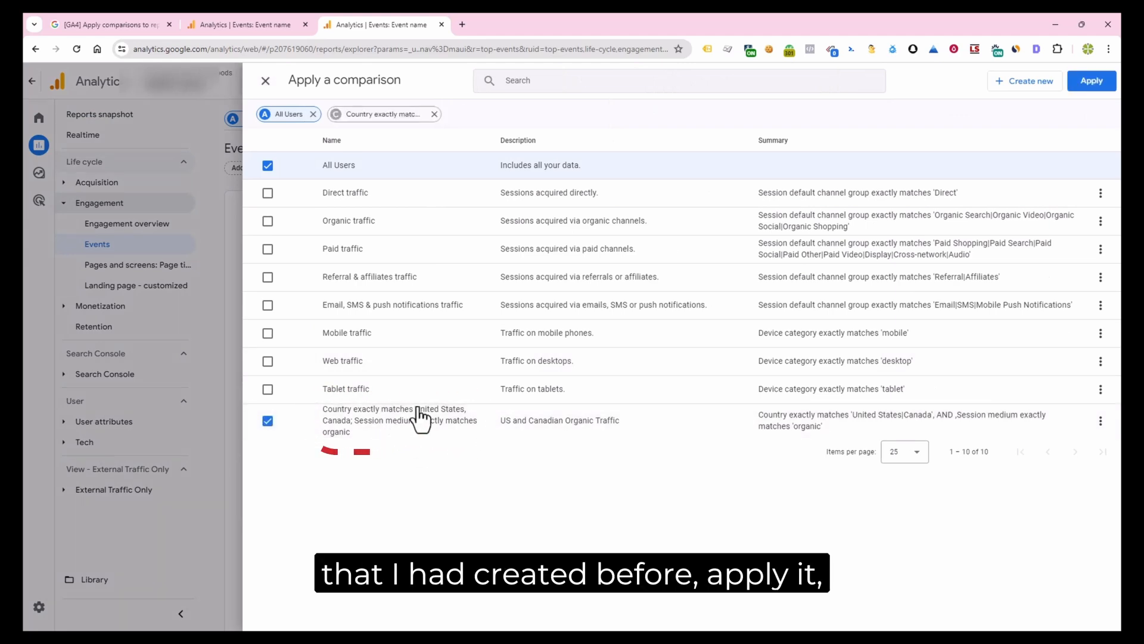
{"action": "left_click", "coordinate": [1092, 80]}
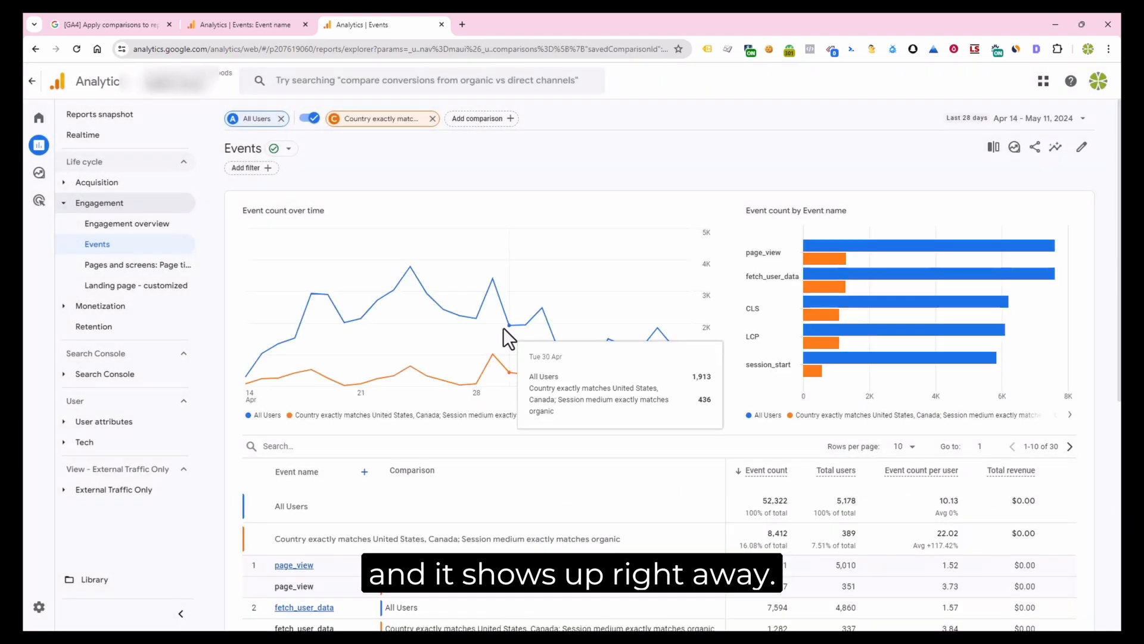